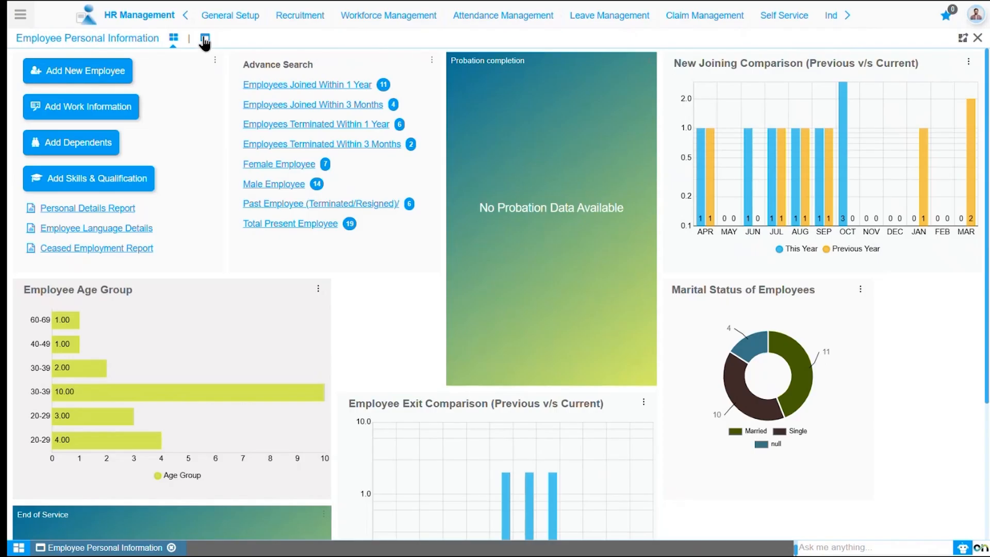
Show the employee records in Employee Personal Information, search for the employee by name, and open their personal details
click(205, 39)
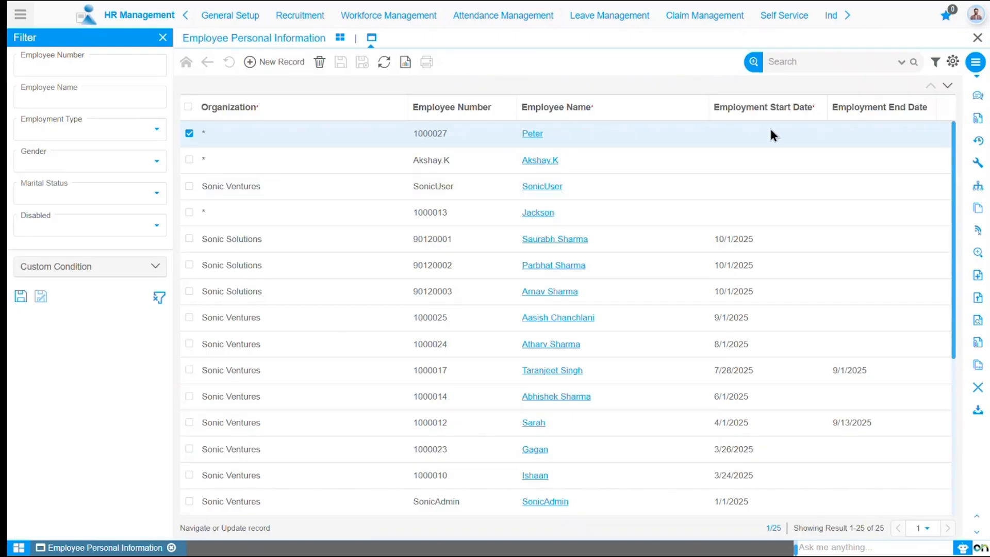
click(790, 62)
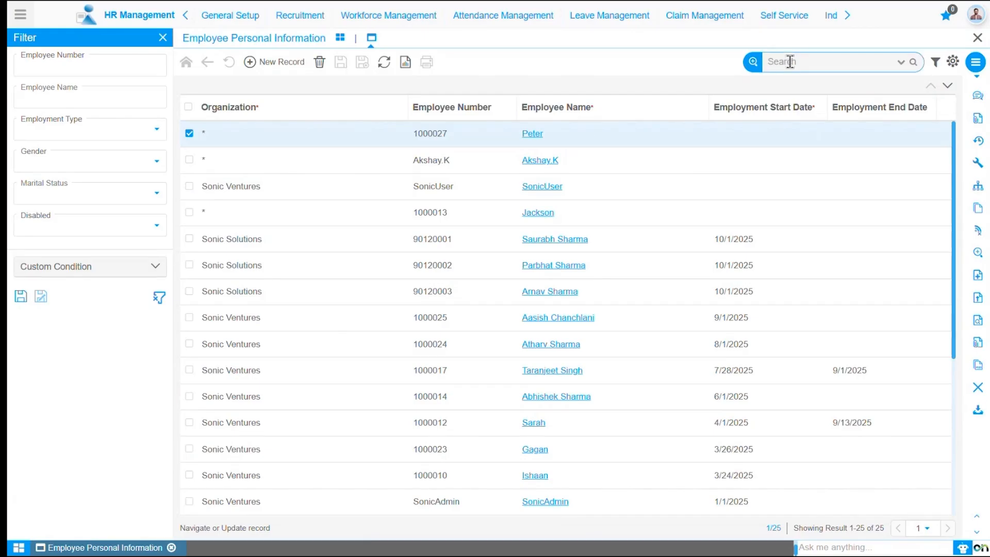
text(azur)
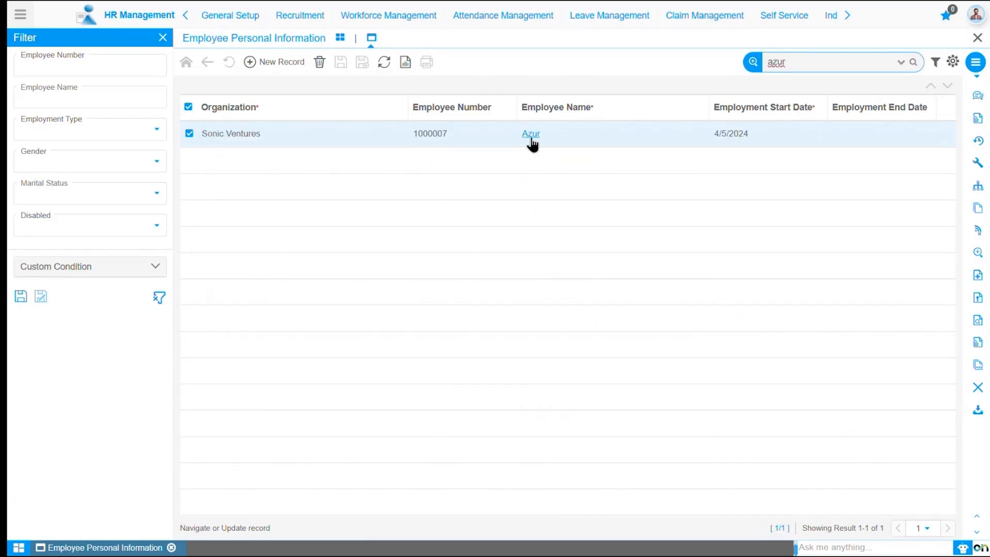
click(531, 135)
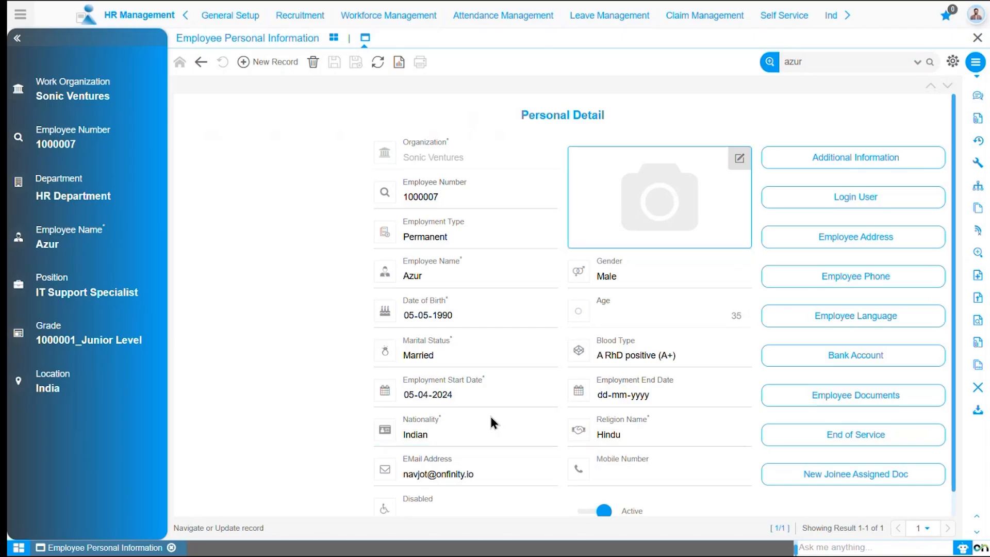
Open Employee Work Information(Payroll) from Workforce Management, search for the same employee by name, and open their record
click(358, 28)
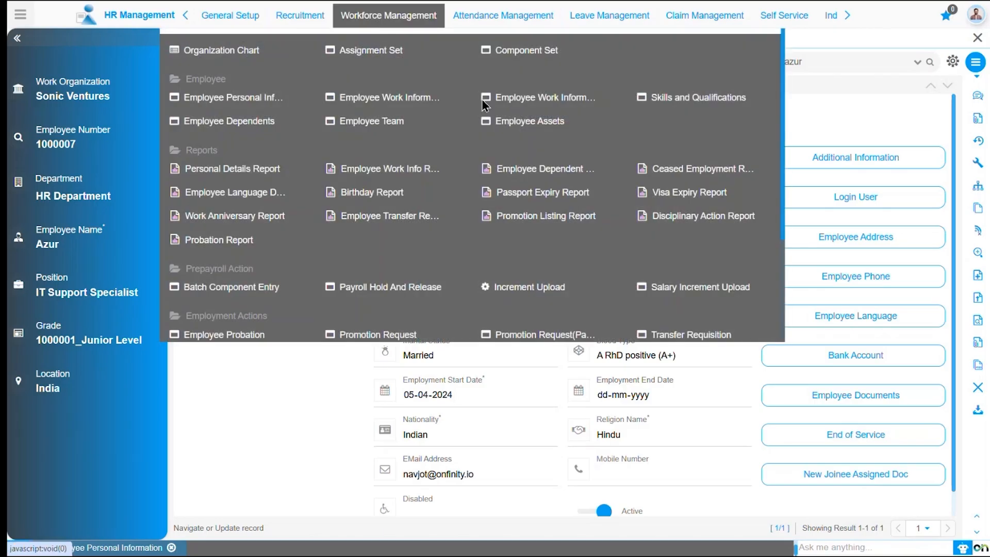
click(508, 103)
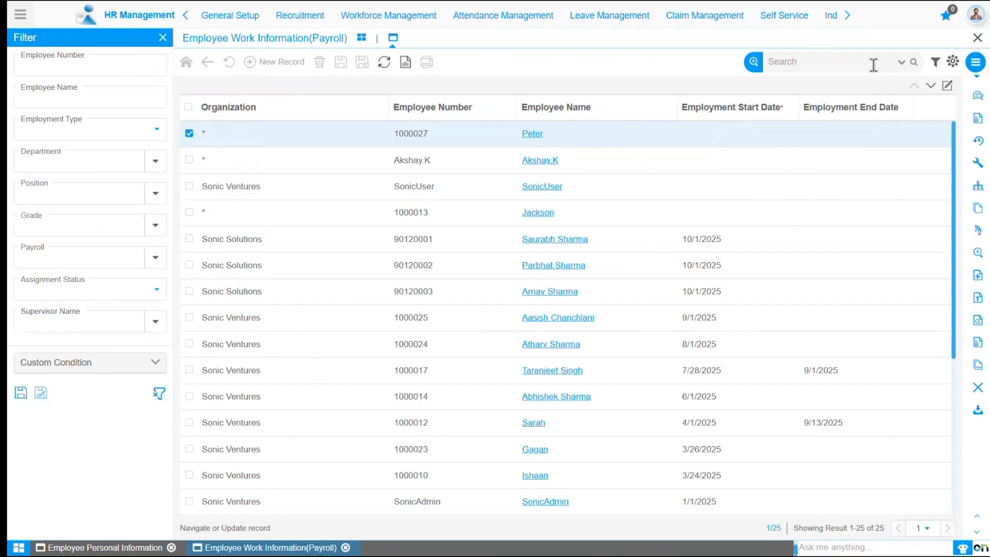
click(873, 65)
text(azur)
key(Return)
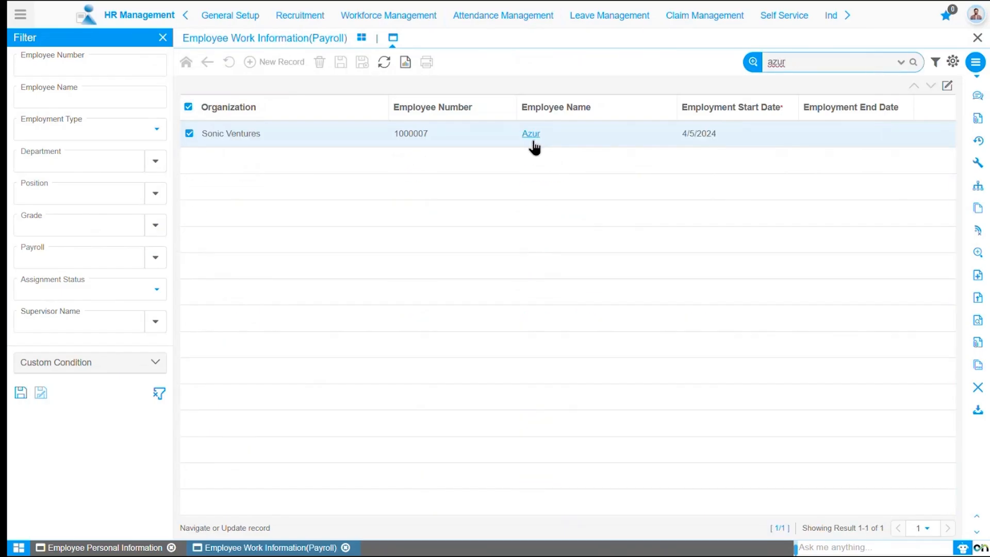
click(532, 135)
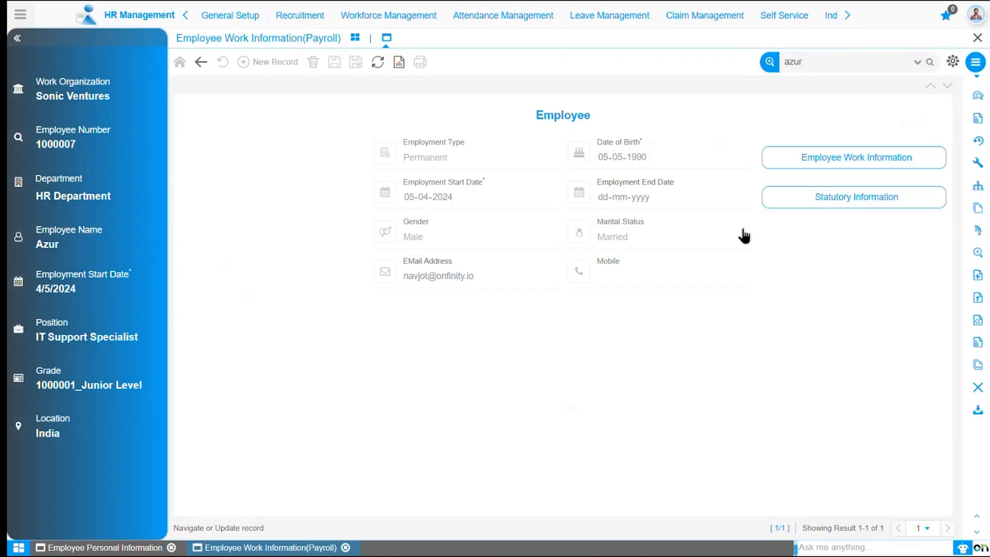
Open the employee's work information and review their payroll component details from Basic Salary through Professional Tax
click(823, 164)
mouse_move(531, 281)
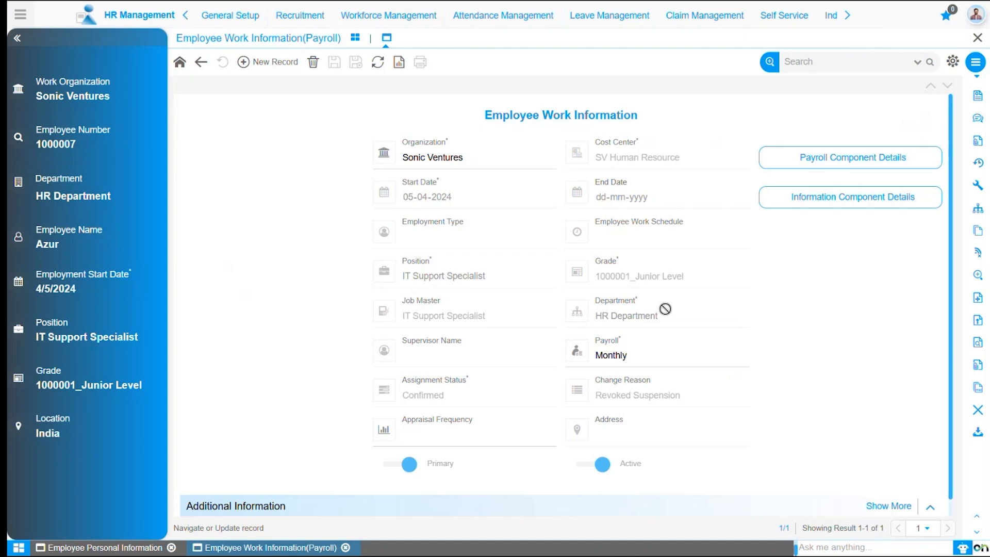
click(832, 160)
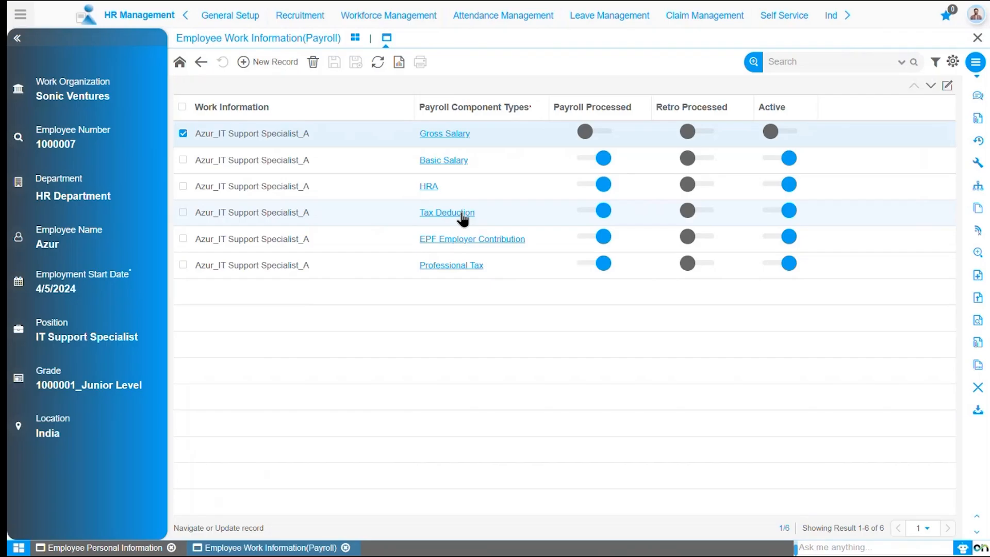
click(444, 160)
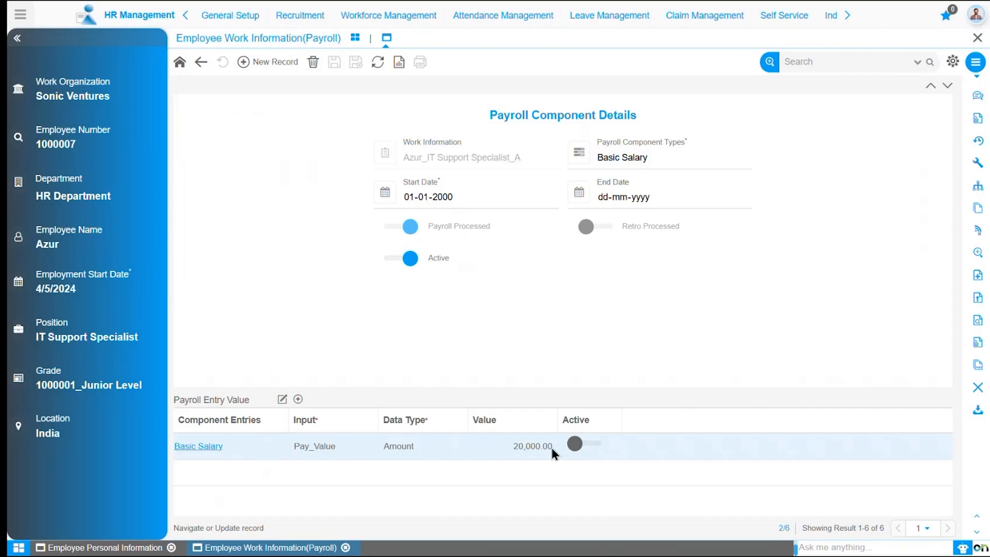
click(944, 88)
click(946, 87)
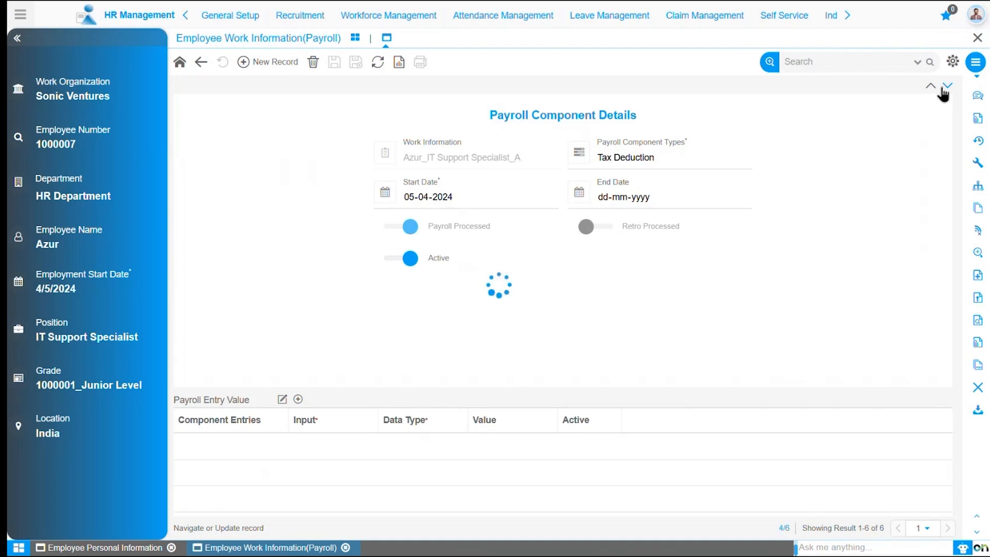
click(947, 87)
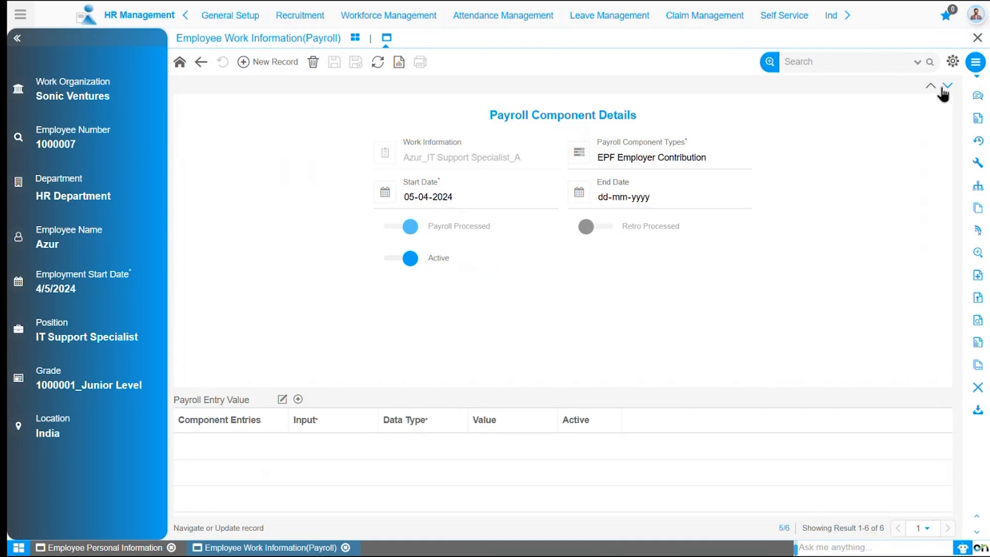
click(946, 87)
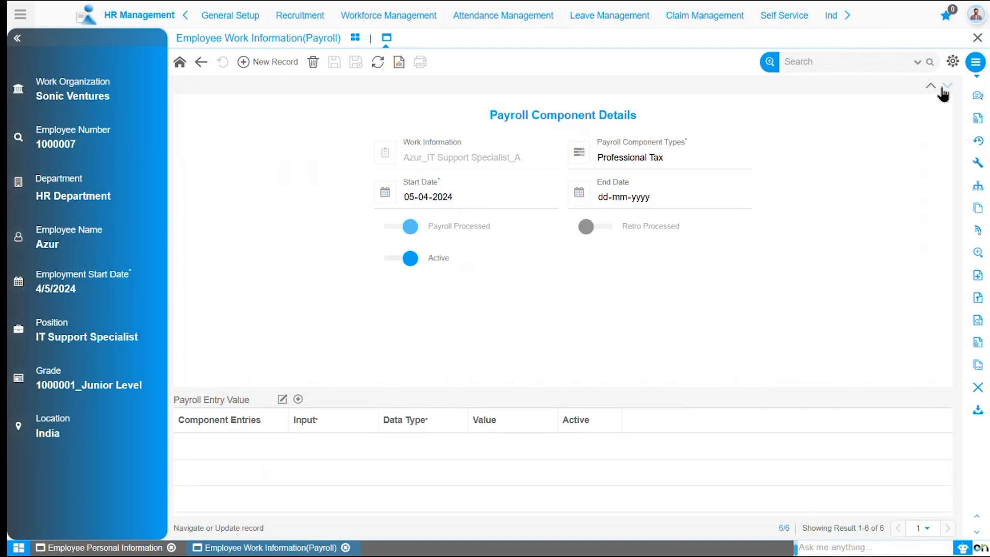
Return to the main employee record and open its Statutory Information to review the EPF, tax and ESI details
click(202, 63)
click(202, 63)
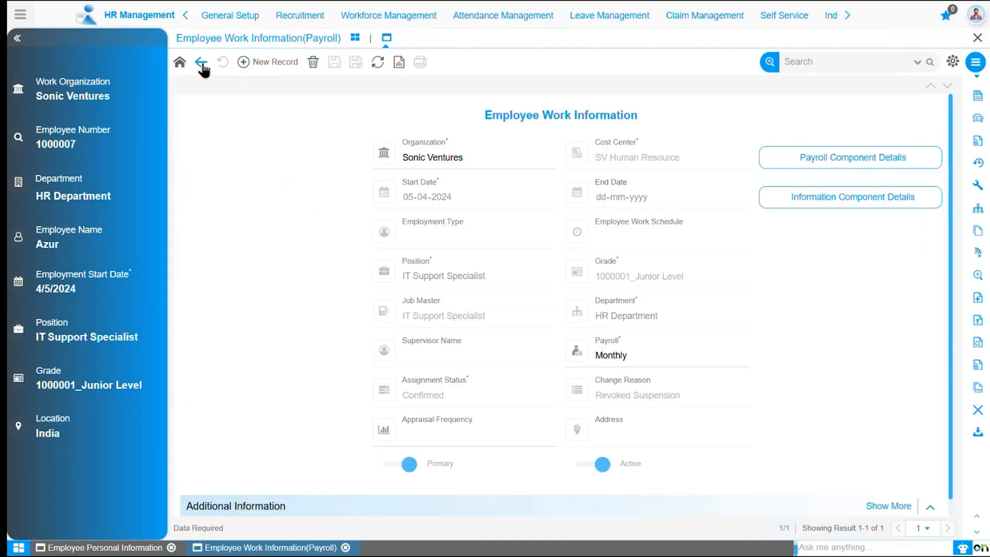
click(201, 63)
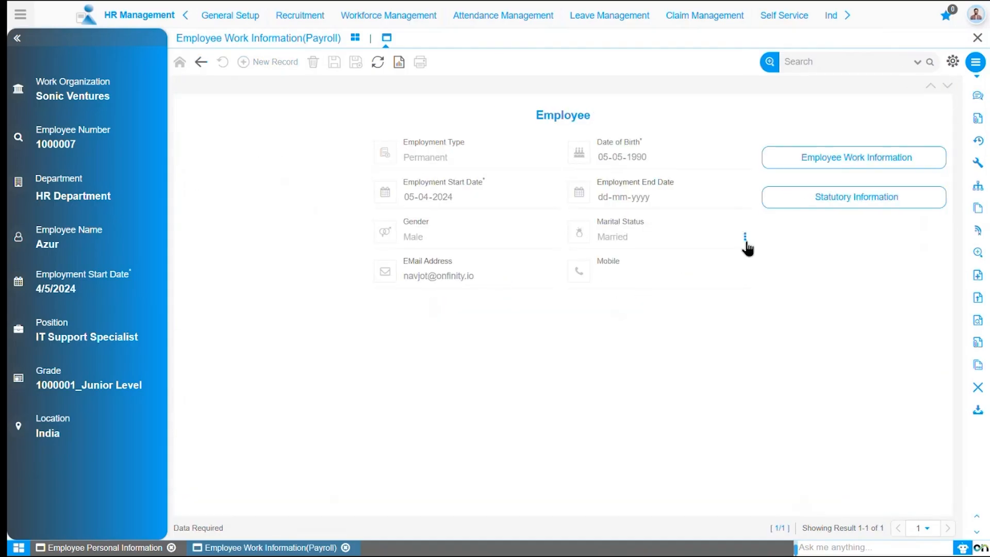
click(811, 199)
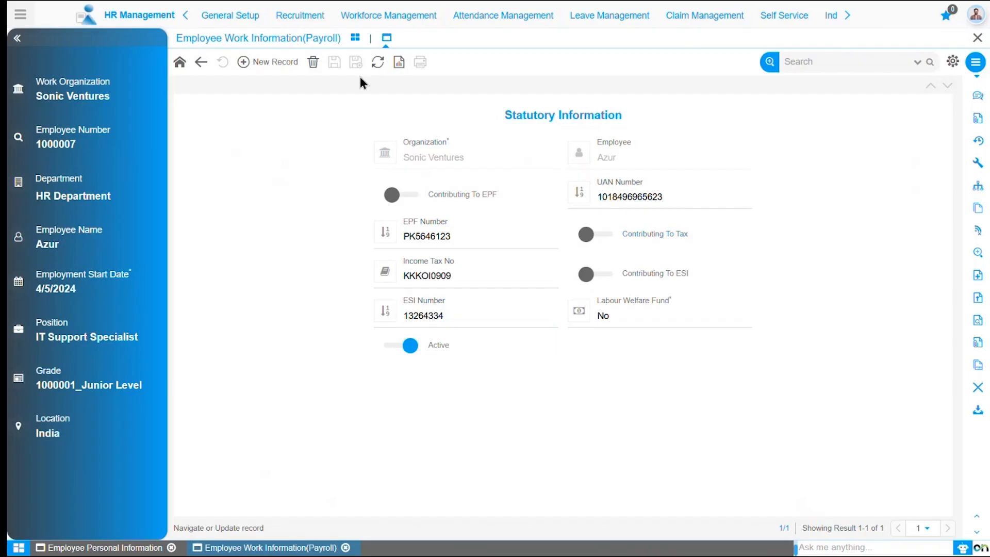
Open the Employee Dependents records from Workforce Management, search for the same employee by name, and open their record
click(389, 15)
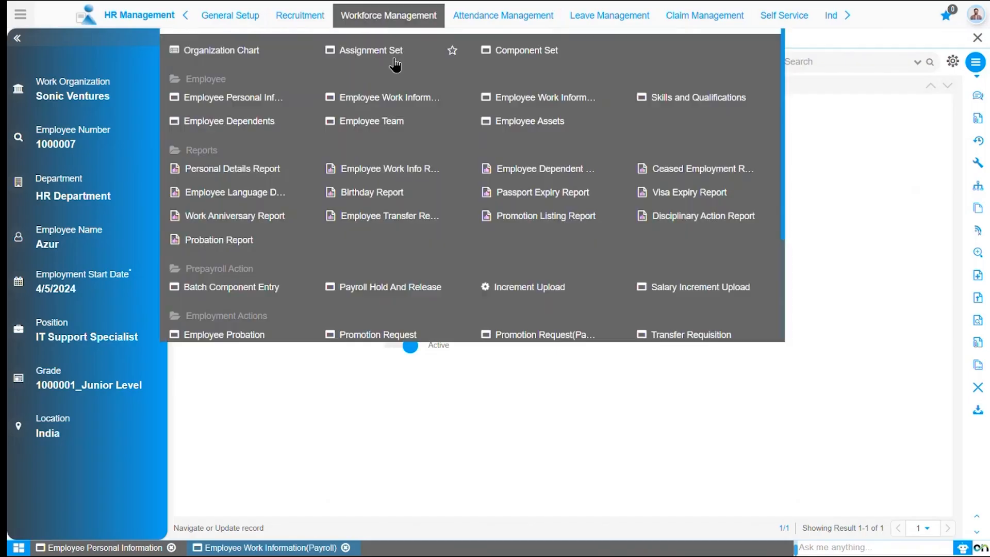
click(256, 124)
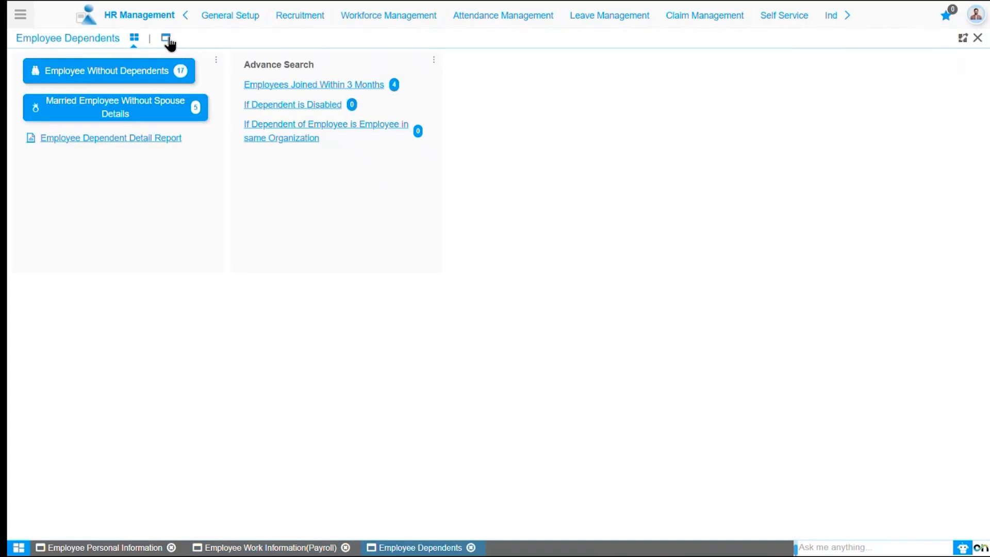
click(166, 38)
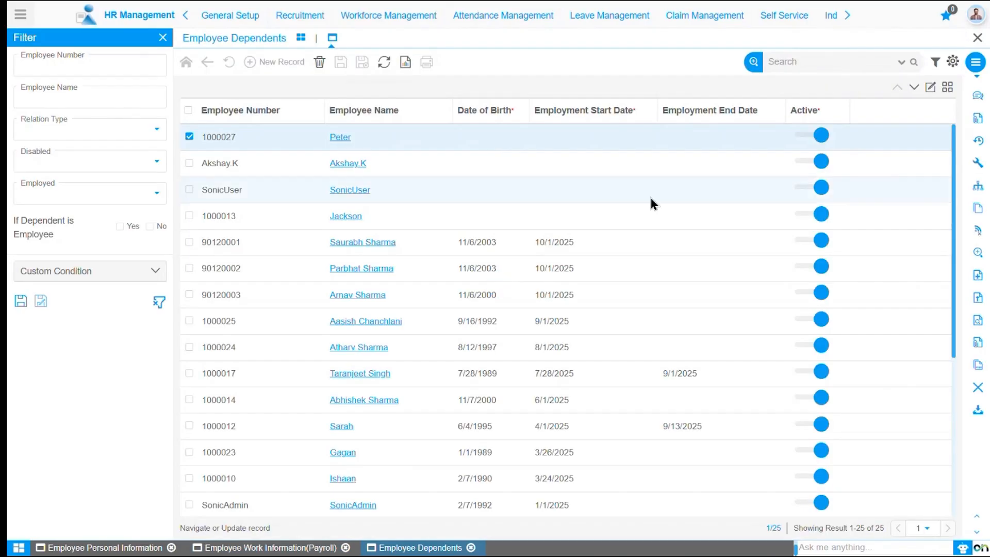
click(791, 61)
text(azur)
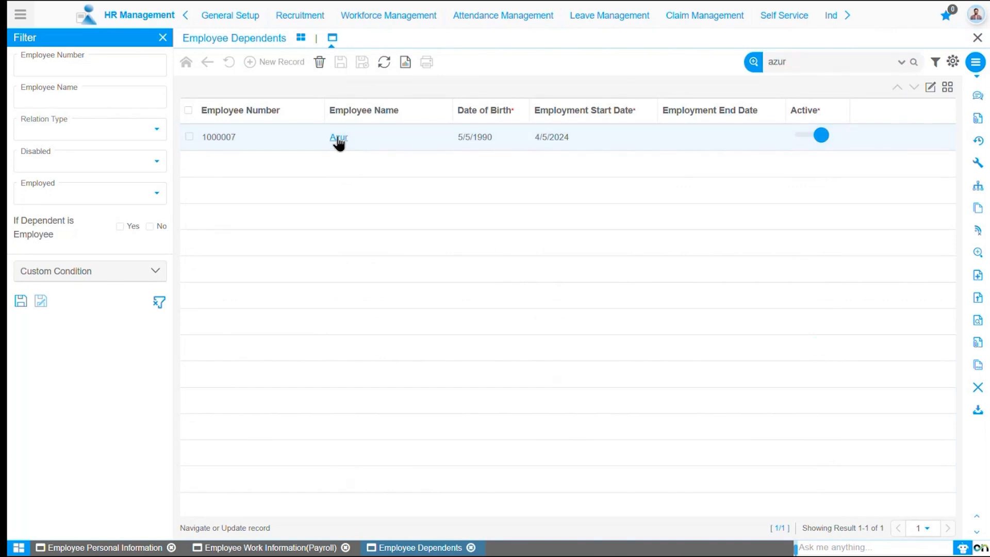
click(338, 138)
List the employee's dependents and open the dependent's details for review
click(834, 164)
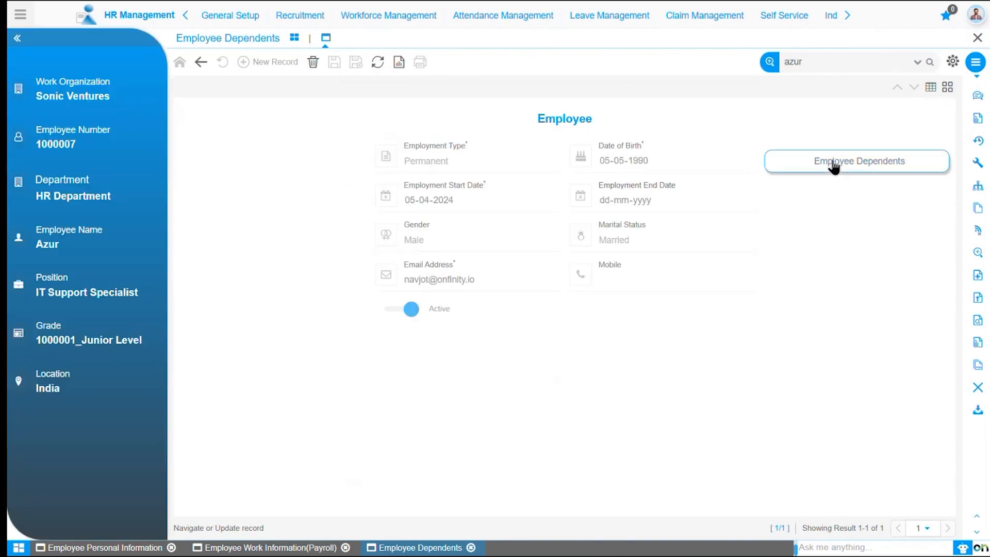
click(202, 137)
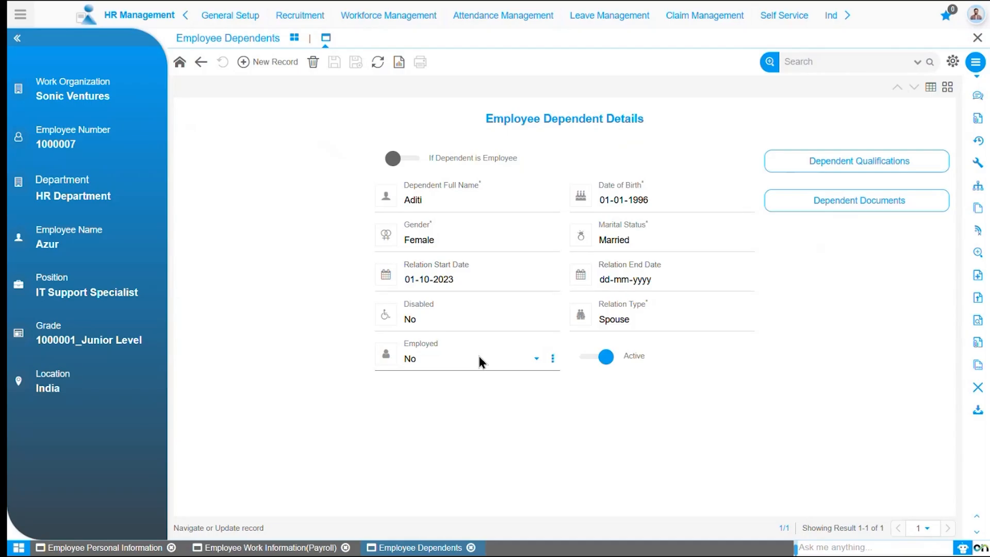
click(471, 282)
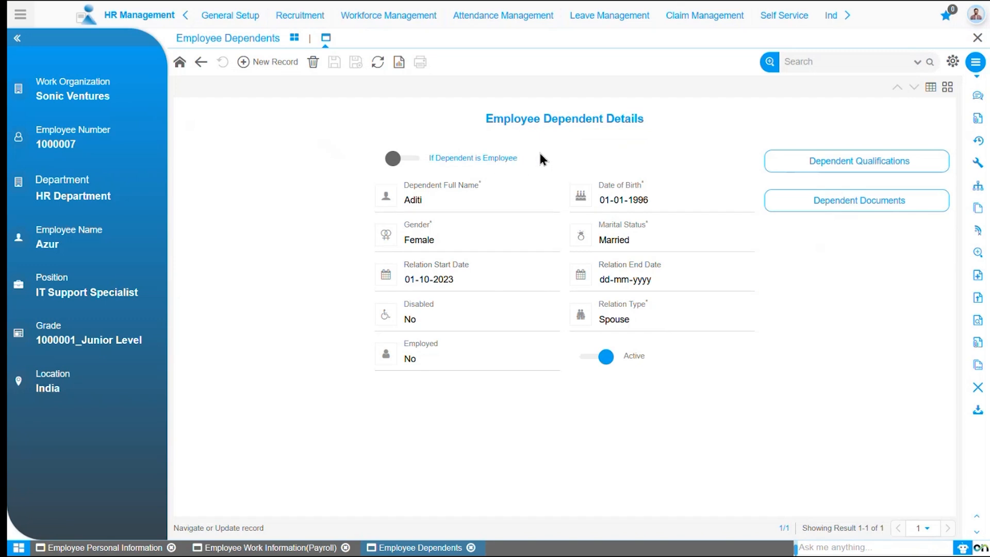
Review the dependent's qualifications and documents, returning to the dependent details after each
click(834, 176)
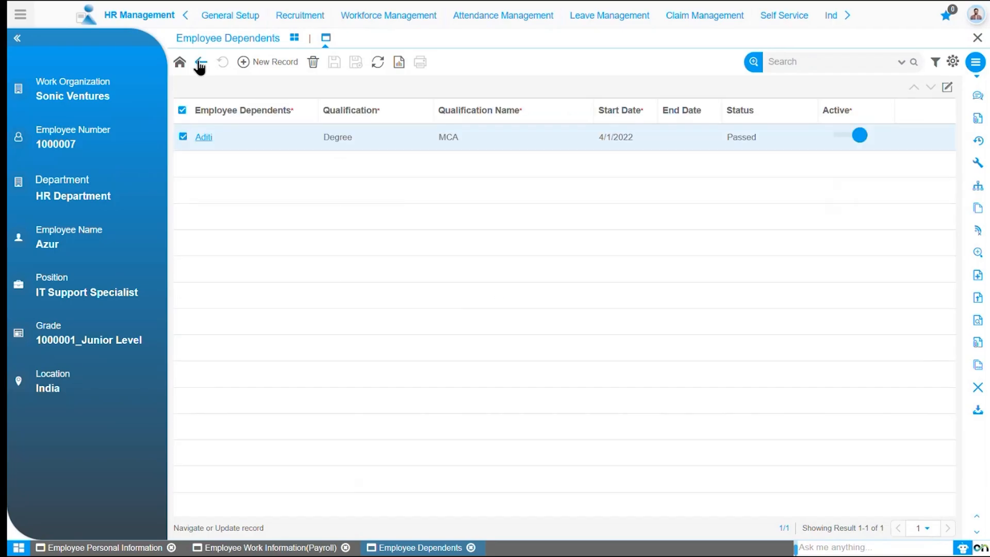
click(201, 64)
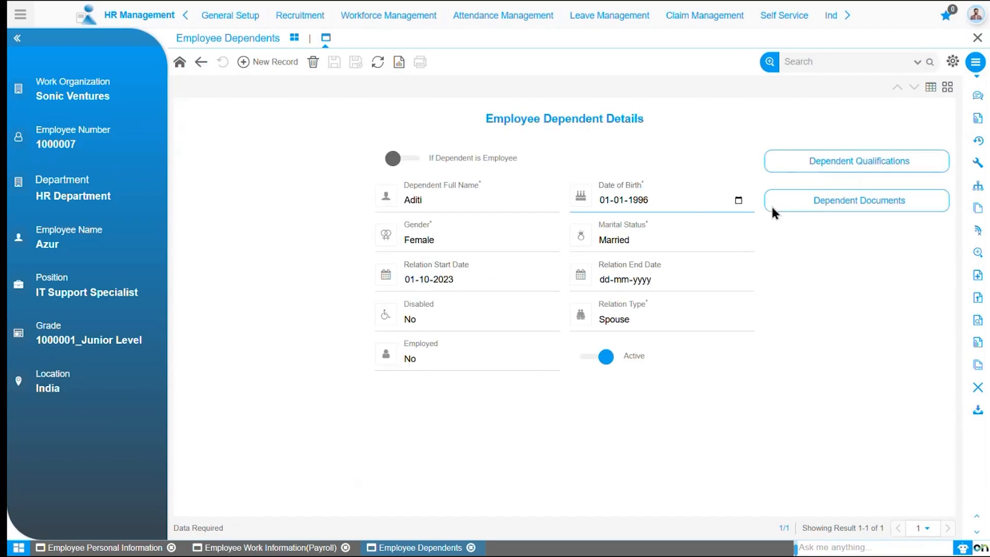
click(809, 206)
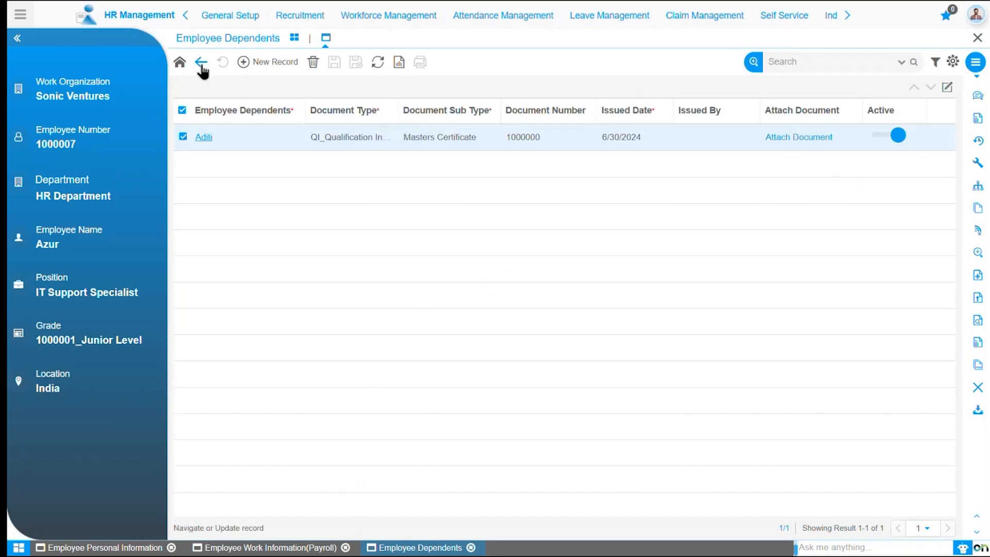
click(202, 65)
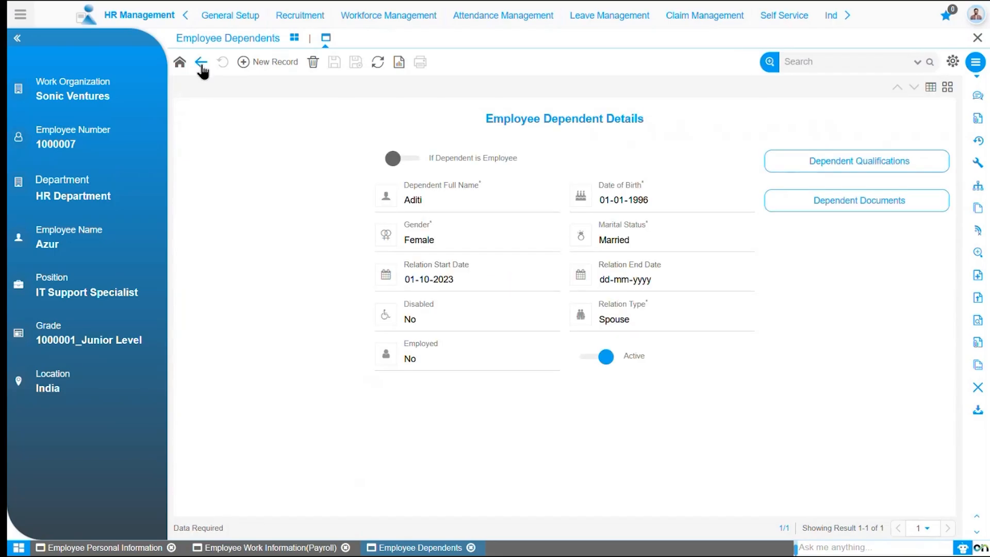
Switch to the Salry.io module and show the list of Payroll Run records
click(20, 14)
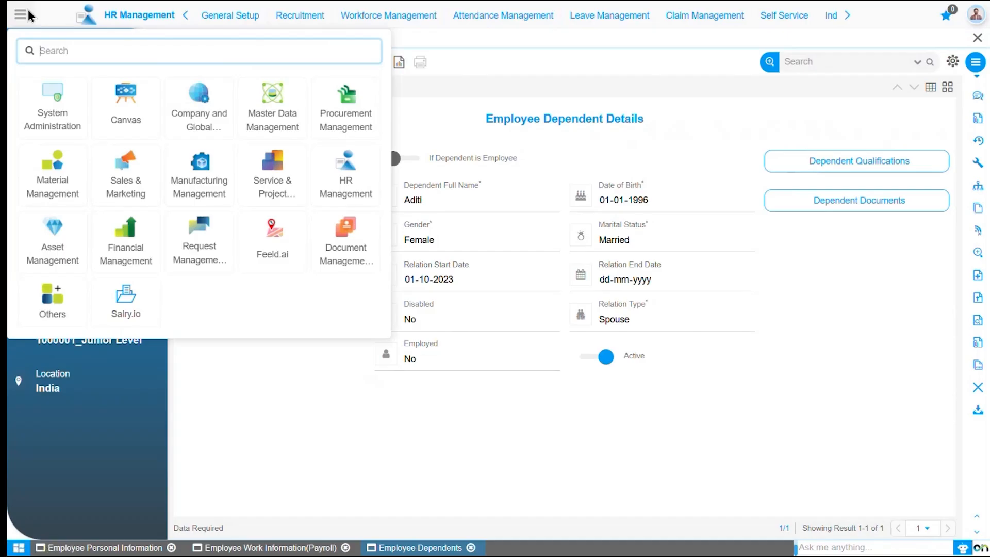
click(126, 309)
mouse_move(239, 26)
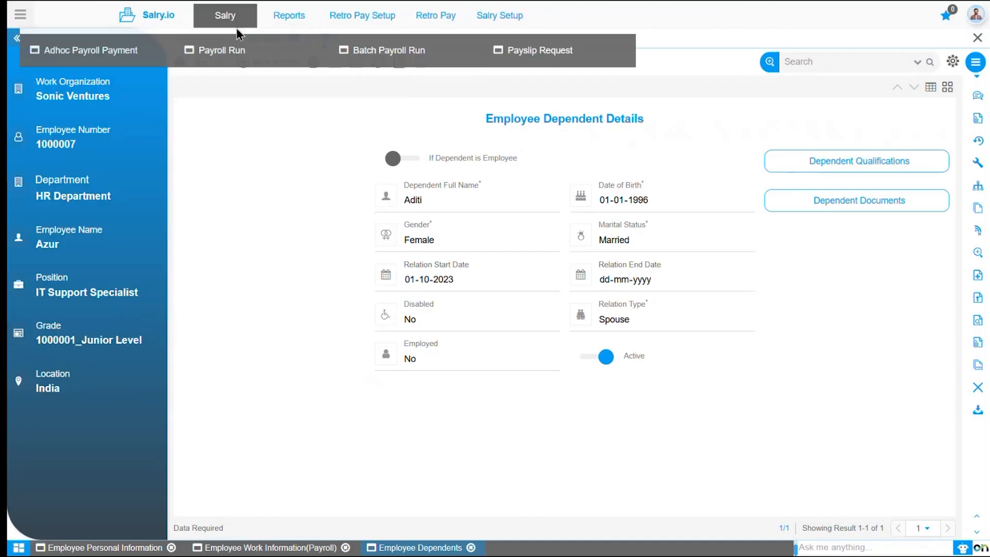
click(221, 51)
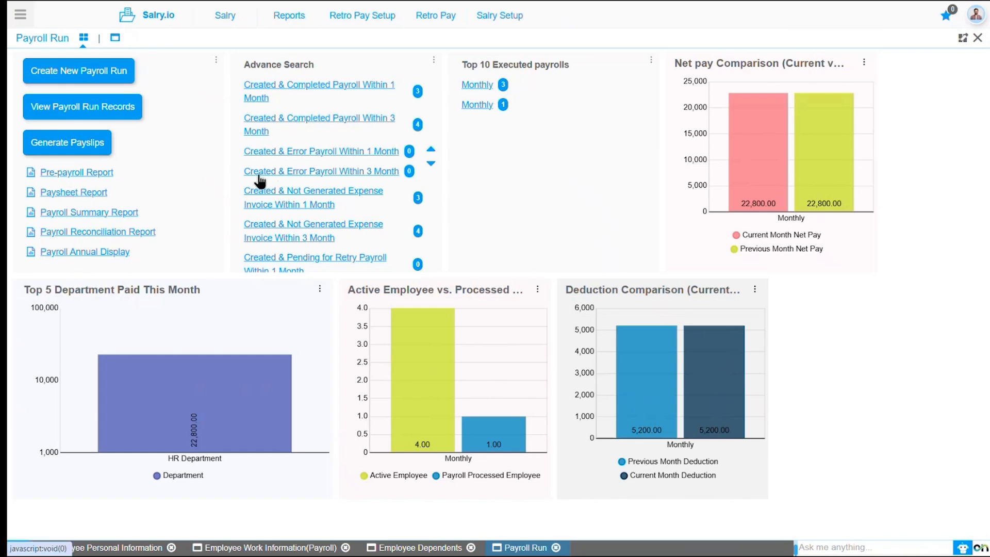
click(115, 38)
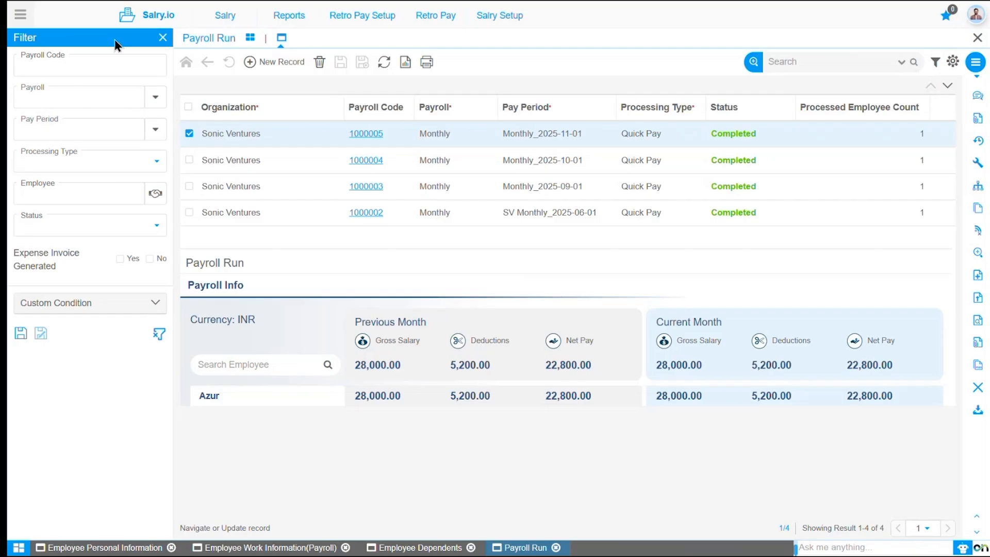
Open the Monthly_2025-09-01 payroll run, expand the employee's payroll breakdown, and highlight the components feeding the Earning Component Balance
click(368, 191)
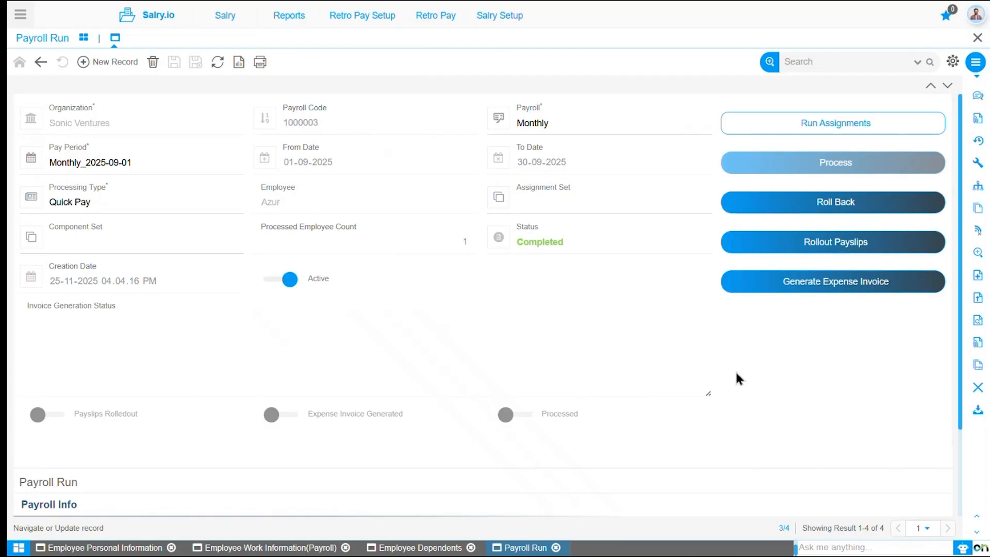
scroll(961, 460, down, 2)
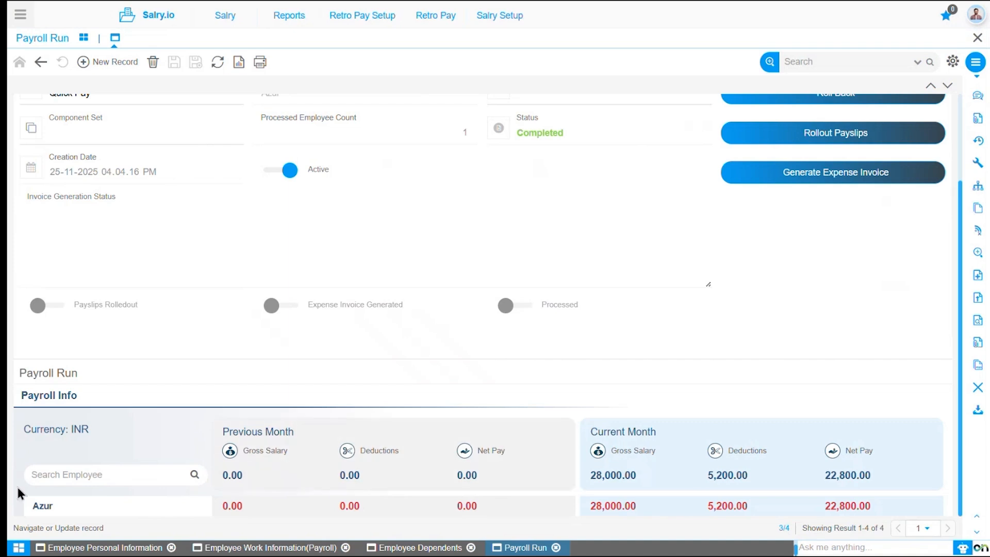
click(43, 509)
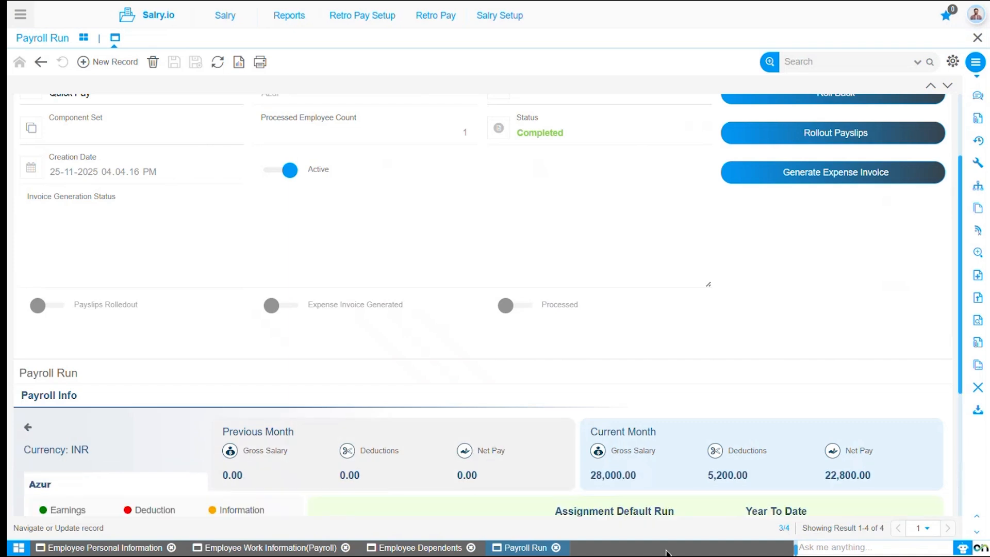
scroll(964, 497, down, 4)
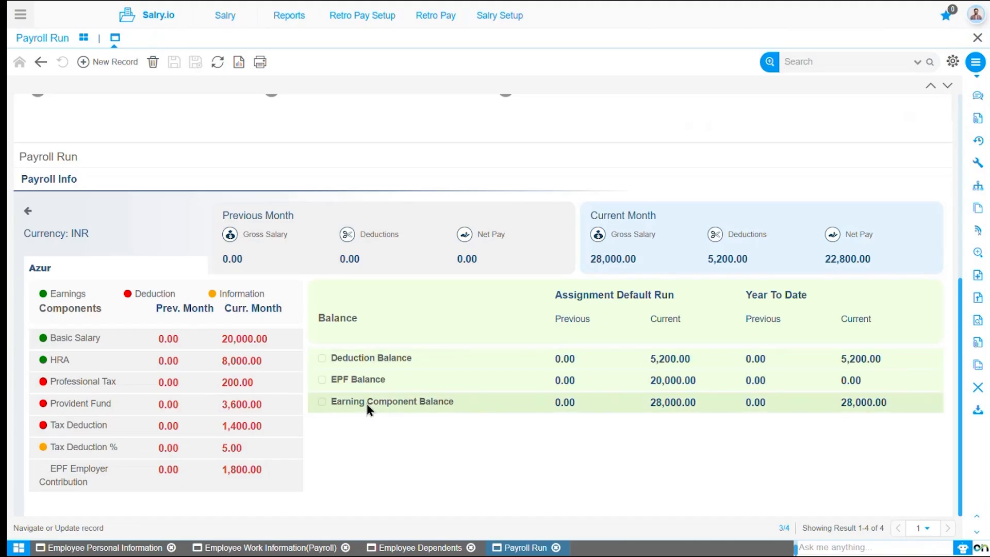
click(321, 403)
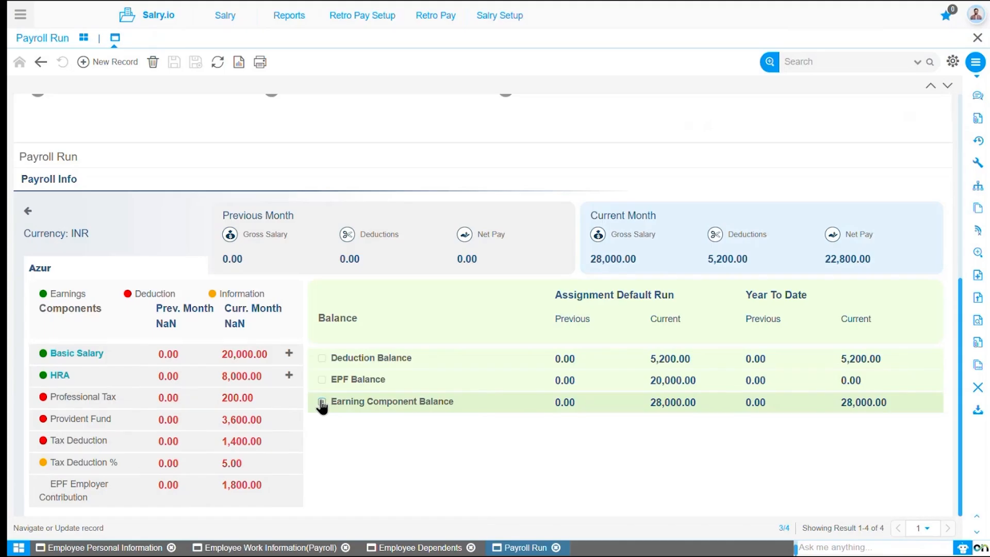